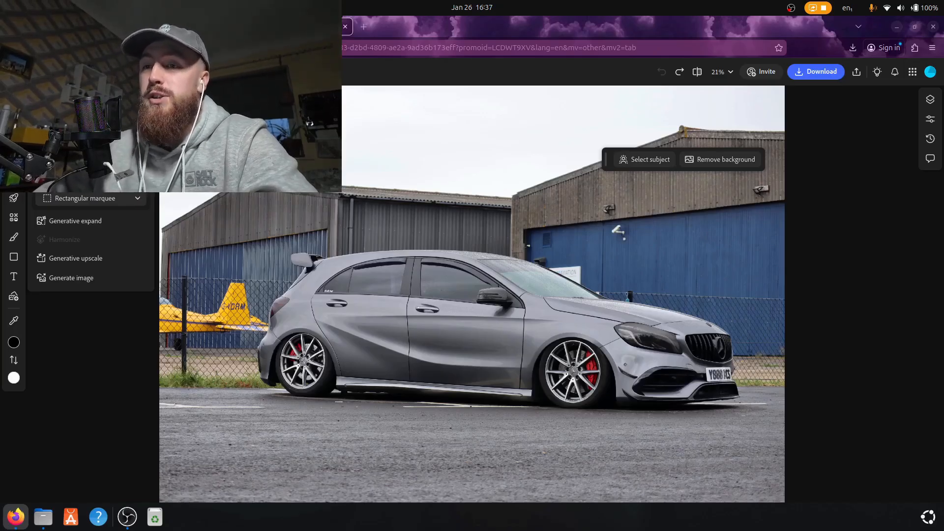
# Remove the background from the photo of the grey car.
pyautogui.moveTo(13, 139)
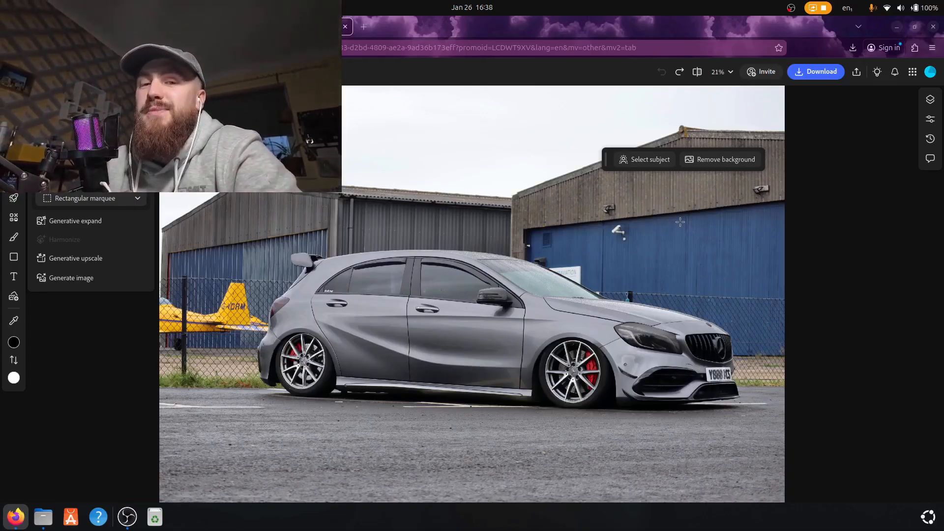
pyautogui.click(702, 166)
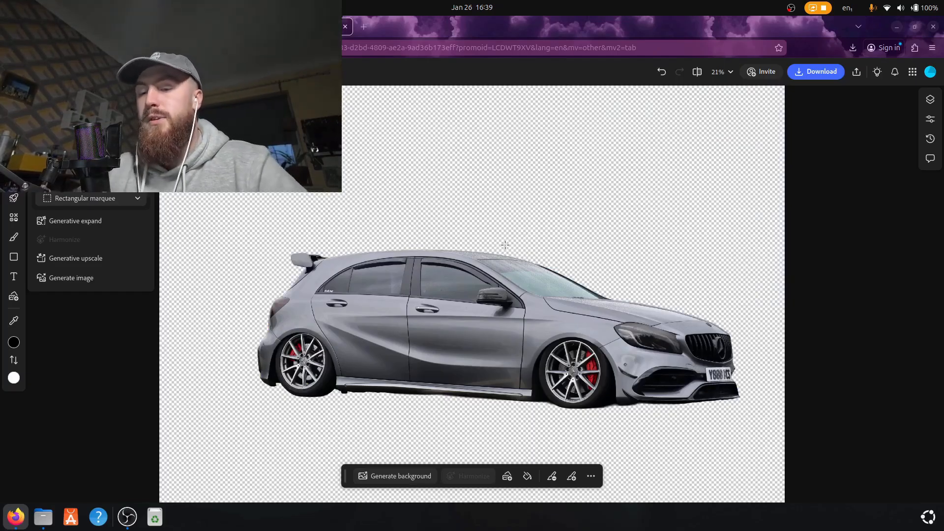
# Inspect the cut-out's edges around the rear spoiler, both wheels, side sill and front grille, returning to the full image.
pyautogui.scroll(5, 301, 266)
pyautogui.scroll(4, 301, 266)
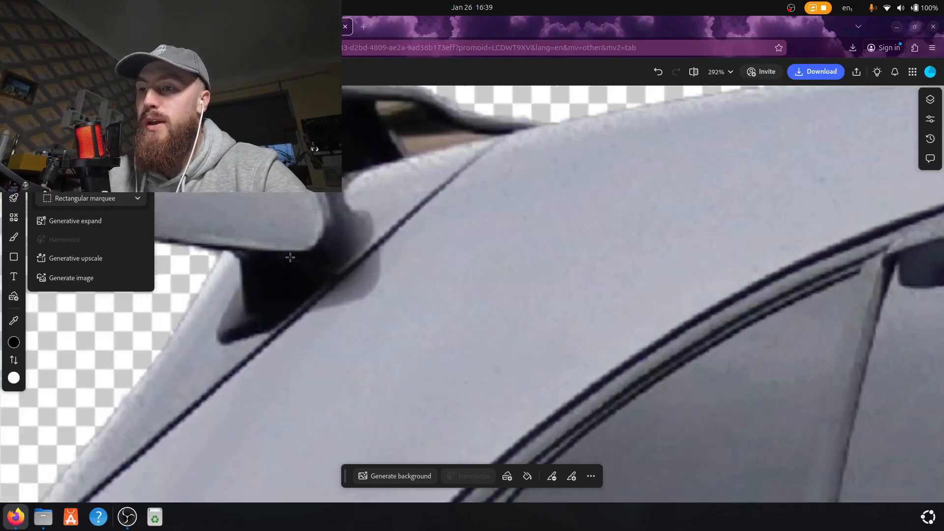
pyautogui.scroll(-3, 272, 260)
pyautogui.scroll(3, 272, 258)
pyautogui.scroll(5, 271, 258)
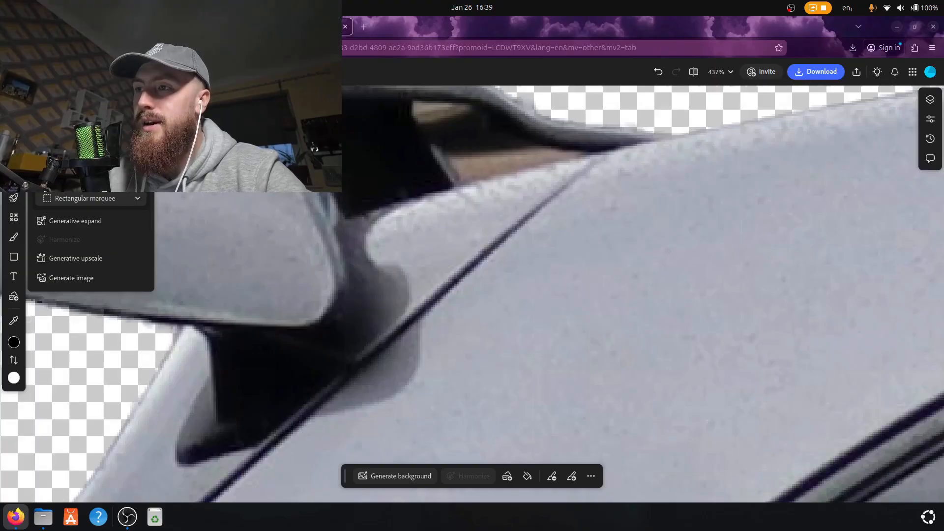
pyautogui.scroll(-10, 196, 264)
pyautogui.scroll(9, 194, 285)
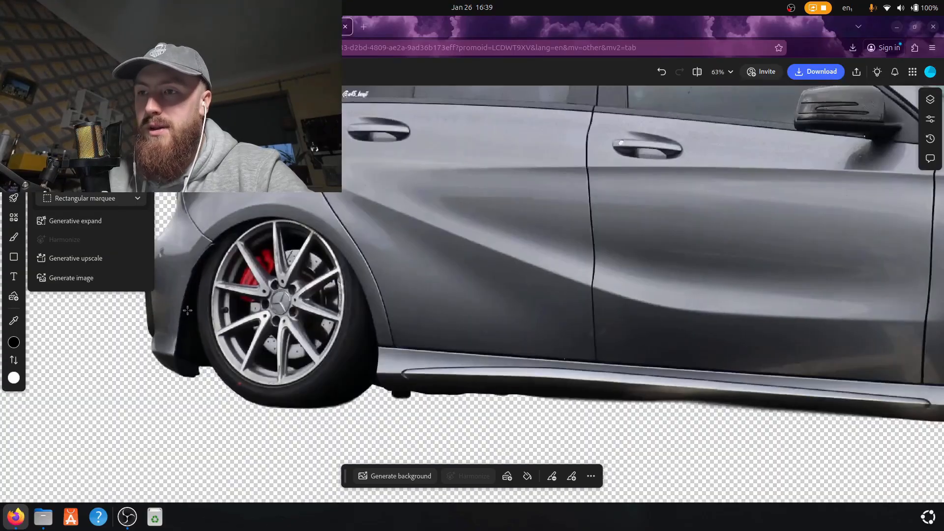
pyautogui.scroll(-3, 187, 319)
pyautogui.scroll(-3, 188, 323)
pyautogui.scroll(5, 186, 325)
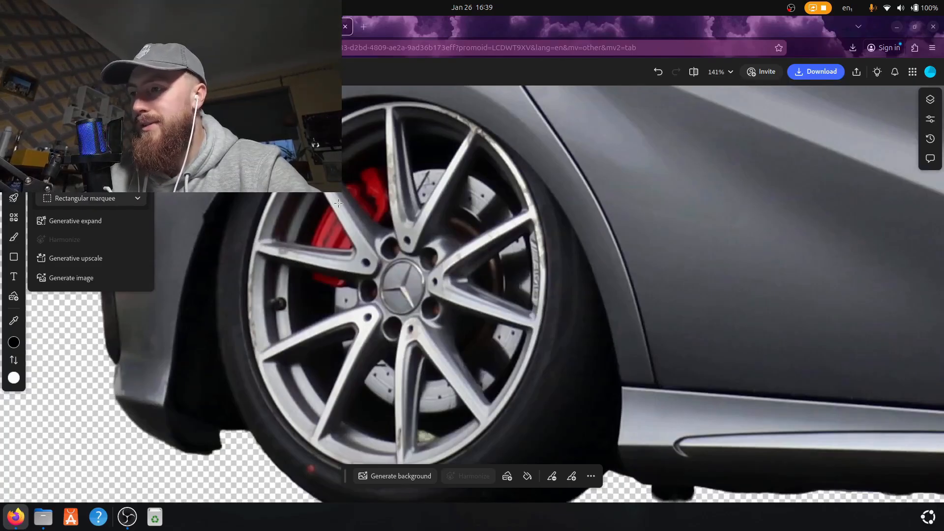
pyautogui.scroll(-1, 629, 411)
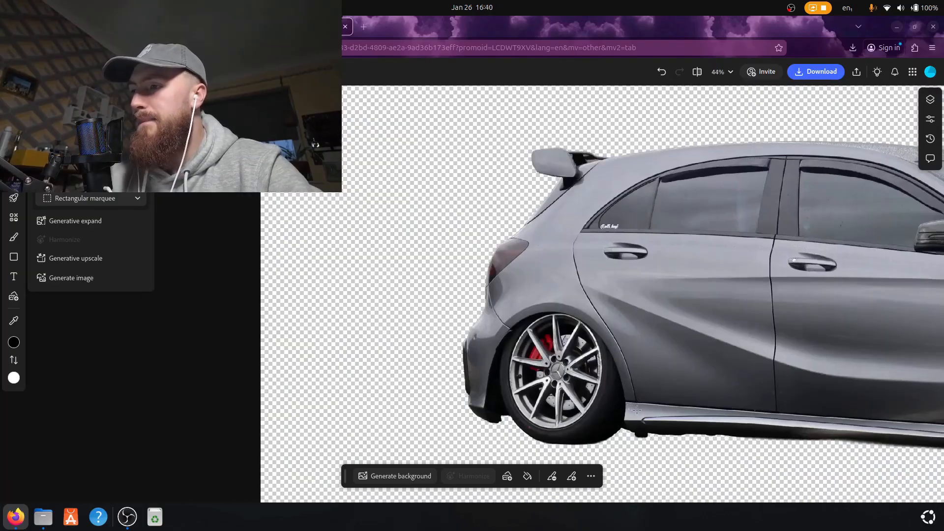
pyautogui.scroll(-1, 741, 436)
pyautogui.scroll(3, 892, 439)
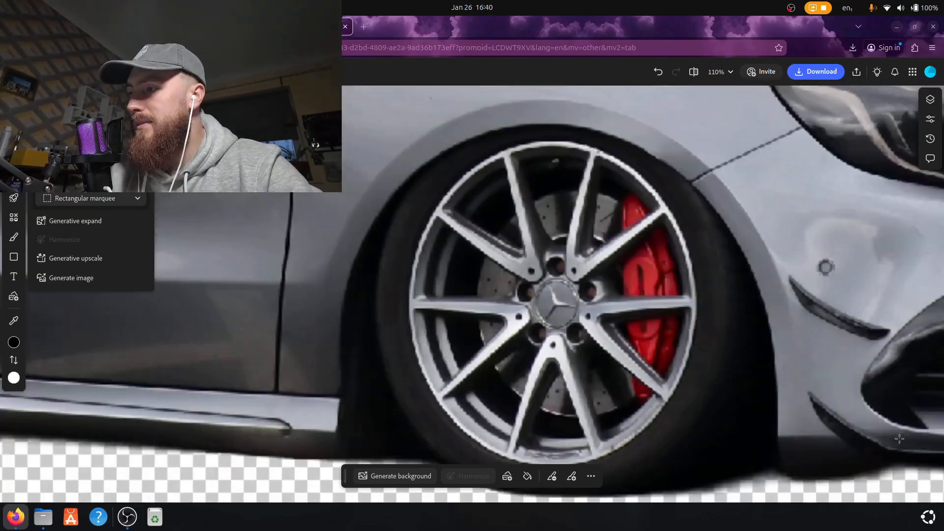
pyautogui.scroll(-1, 811, 411)
pyautogui.scroll(-1, 811, 411)
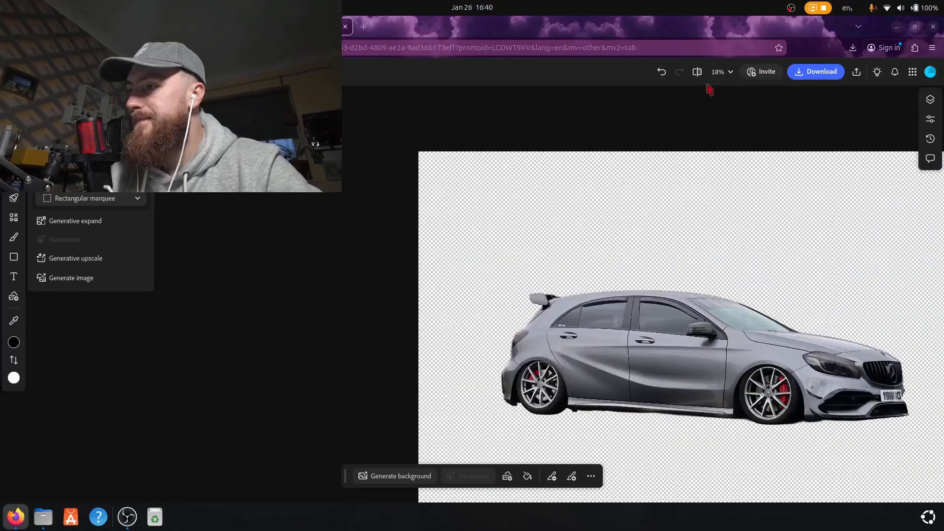
pyautogui.click(721, 72)
pyautogui.click(721, 172)
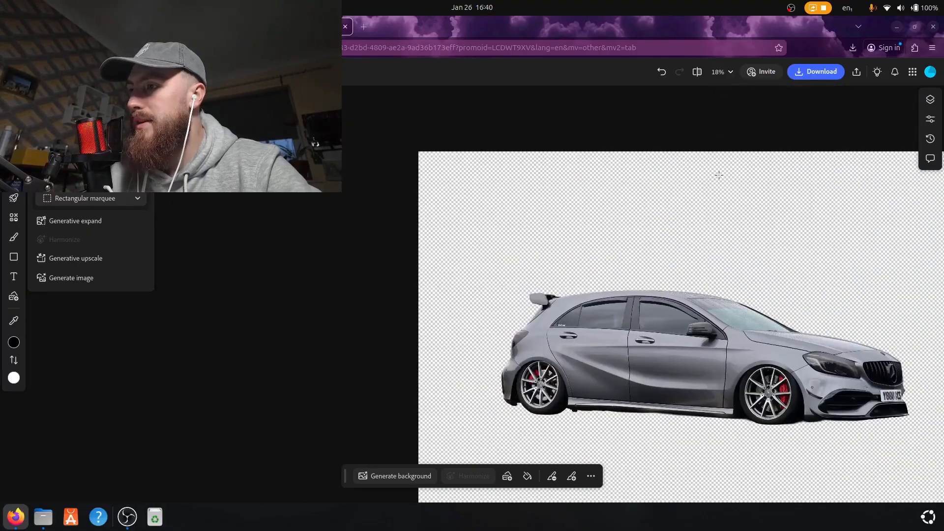
pyautogui.click(731, 170)
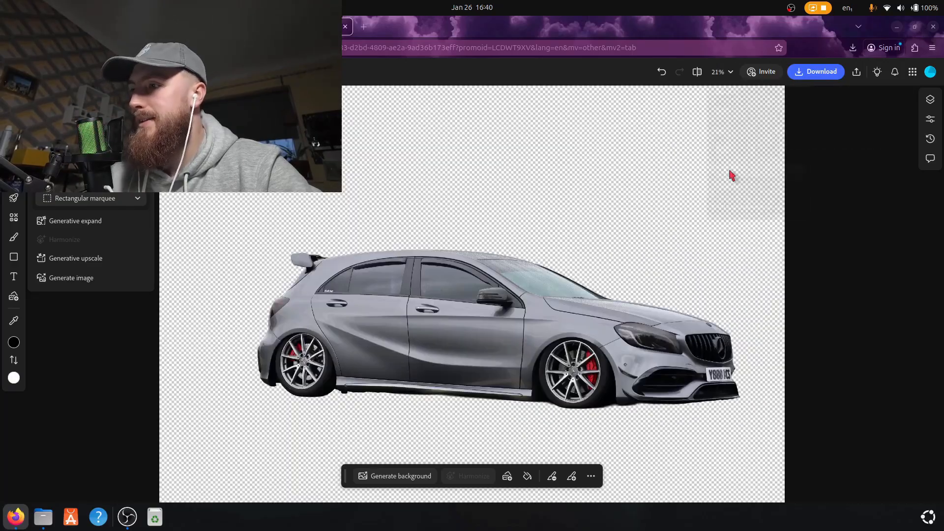
pyautogui.scroll(3, 732, 361)
pyautogui.scroll(10, 732, 361)
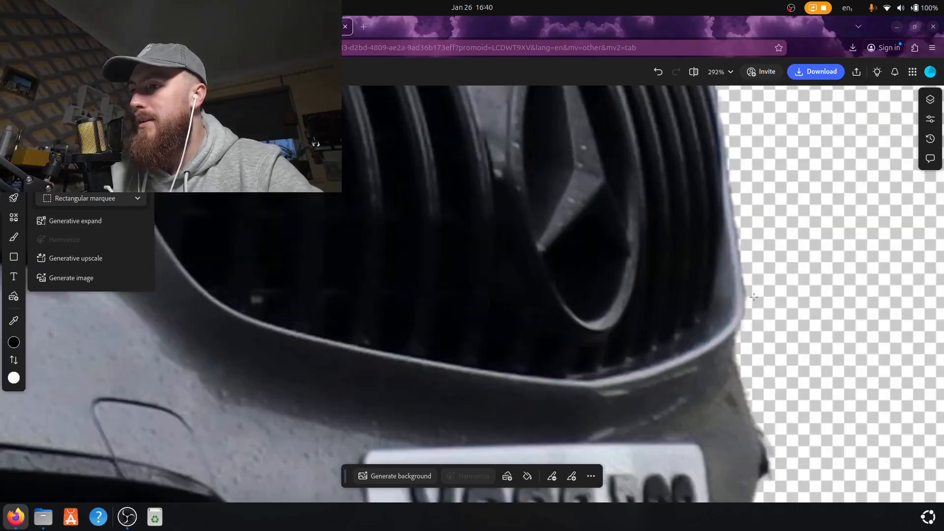
pyautogui.hotkey('ctrl', '0')
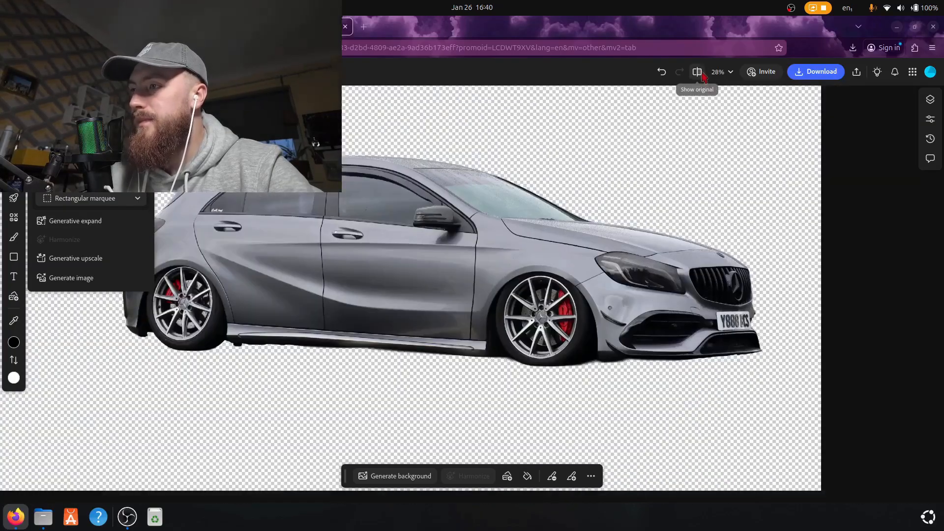
pyautogui.click(720, 72)
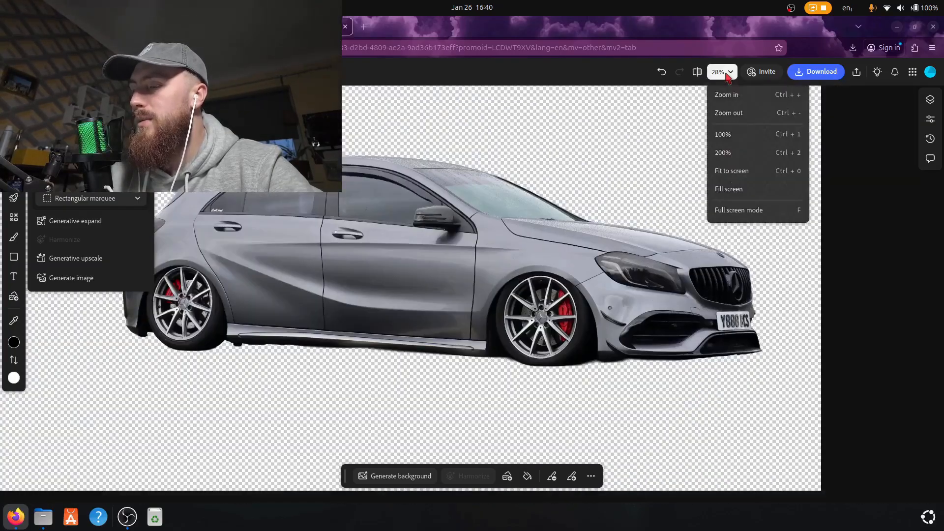
pyautogui.click(729, 172)
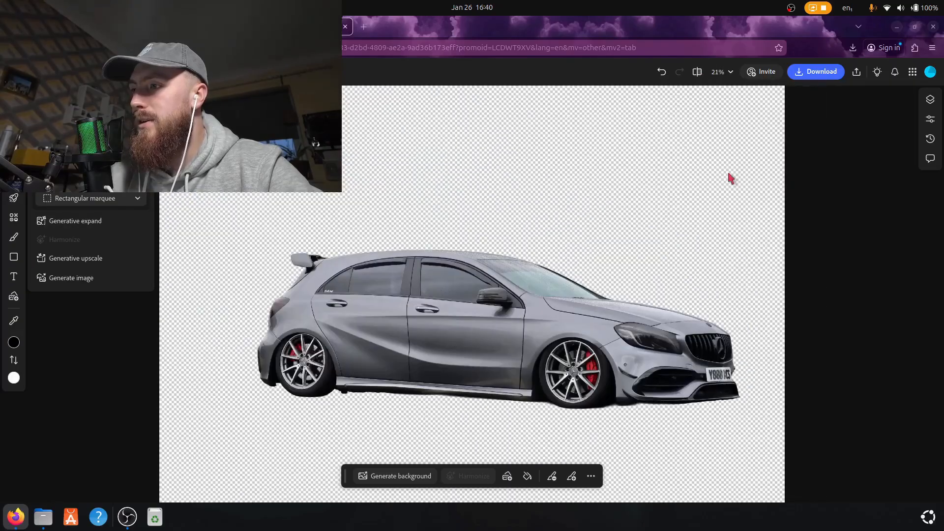
# Generate a new background behind the car from the prompt "Forest".
pyautogui.click(383, 477)
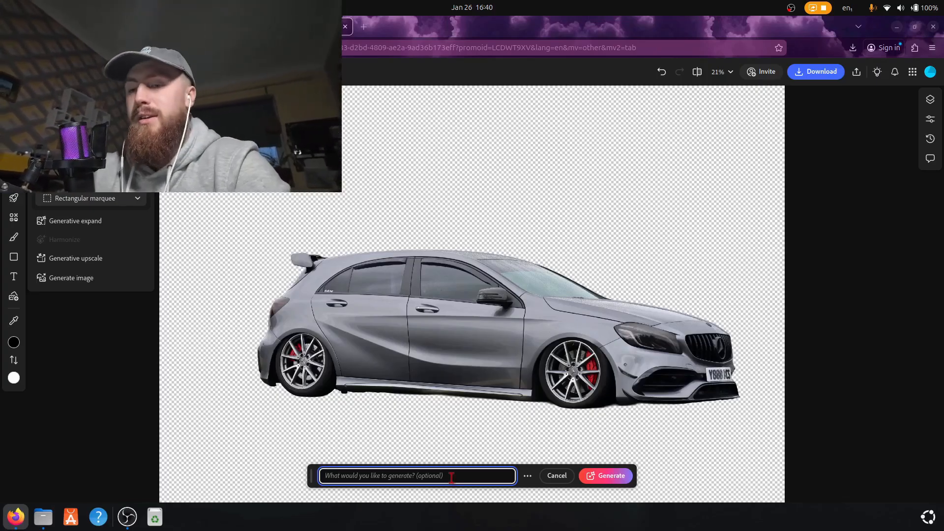
pyautogui.write('F')
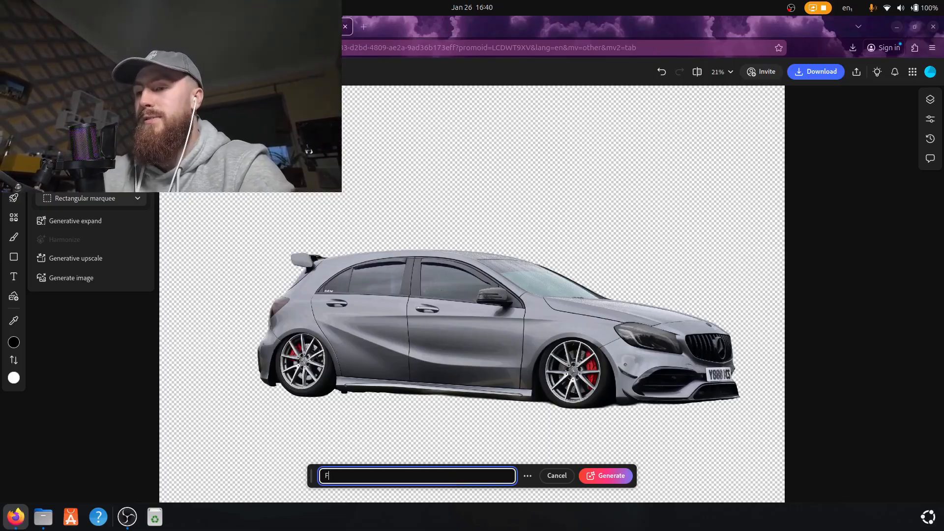
pyautogui.write('orest')
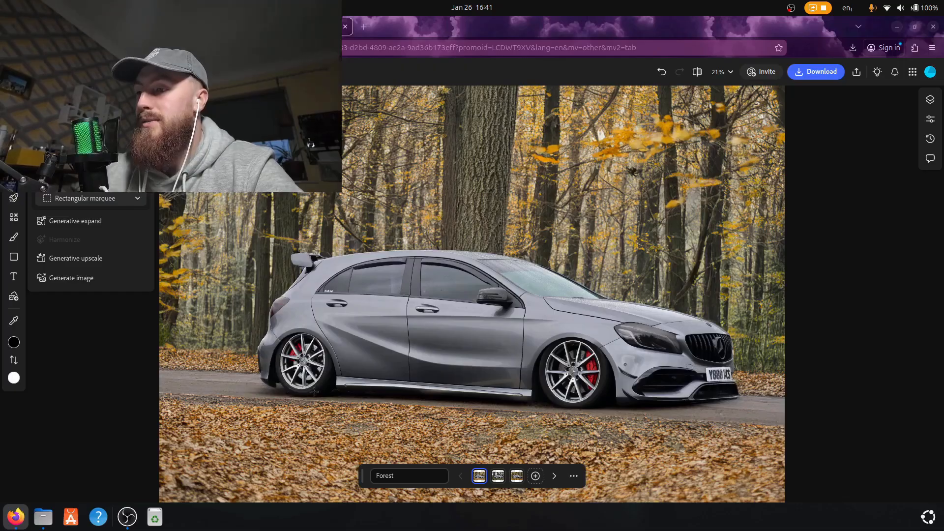
# Check how the car blends with the ground, compare the three forest backgrounds and select the second variation.
pyautogui.scroll(10, 339, 395)
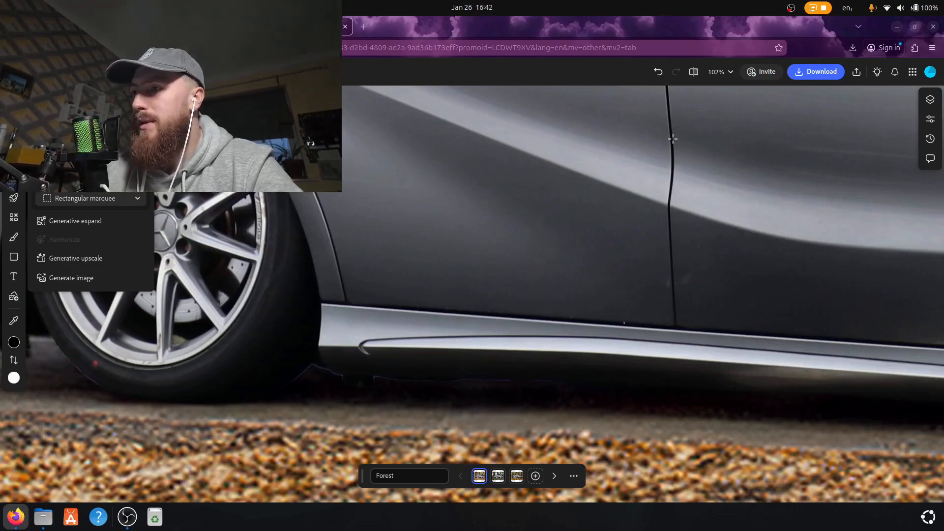
pyautogui.click(719, 71)
pyautogui.click(728, 171)
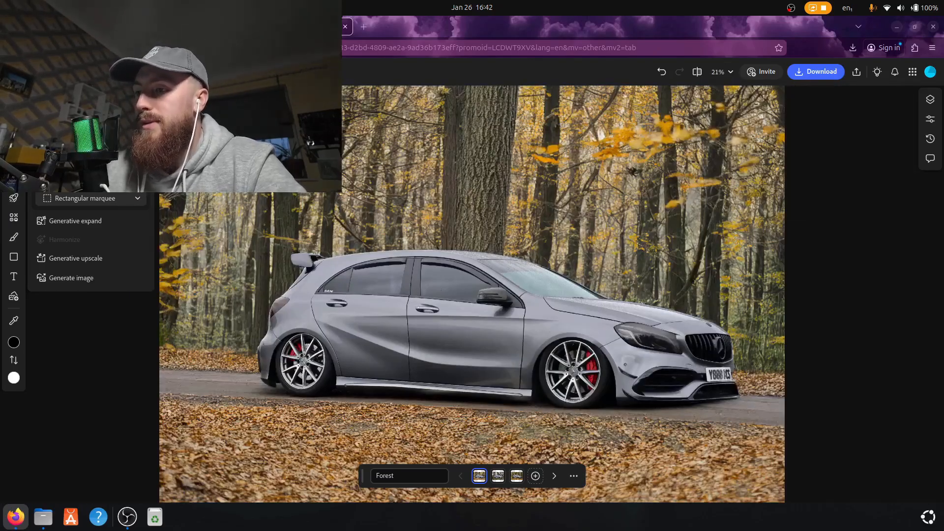
pyautogui.click(502, 475)
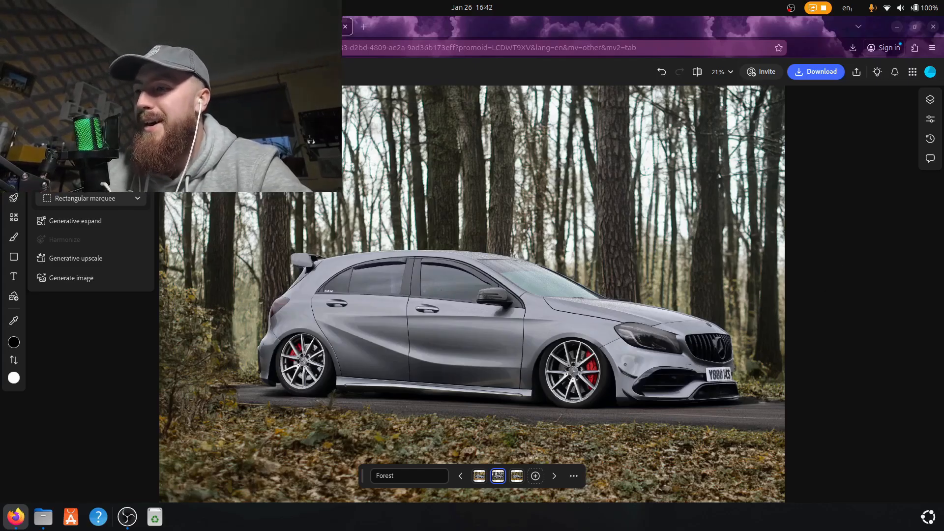
pyautogui.moveTo(517, 473)
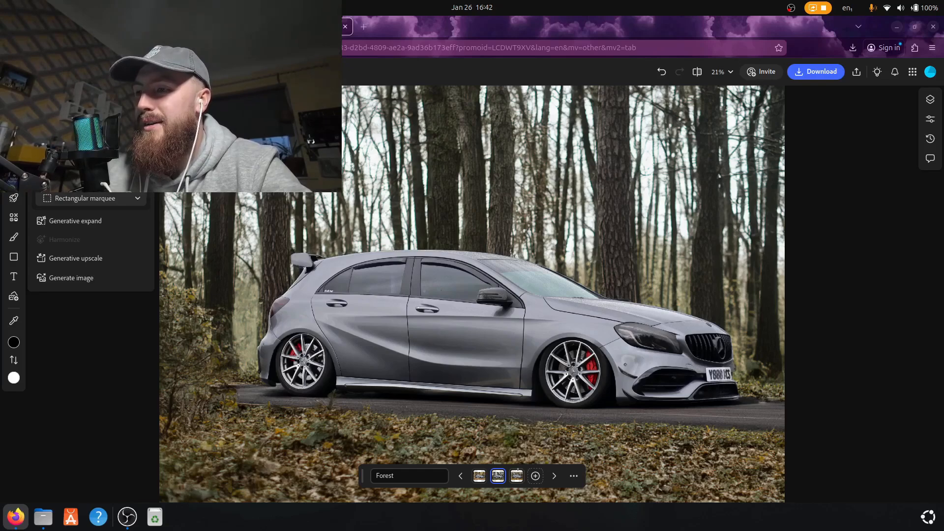
pyautogui.press('Right')
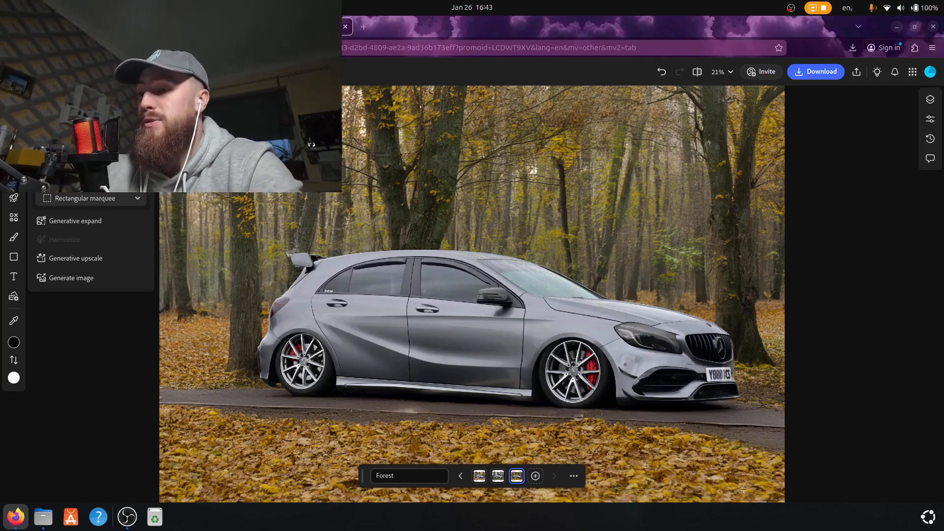
pyautogui.moveTo(479, 475)
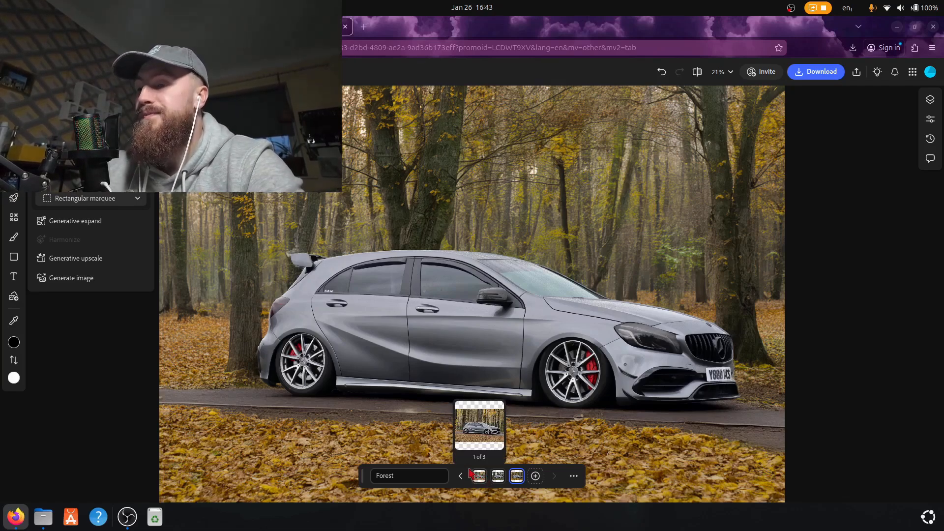
pyautogui.click(499, 479)
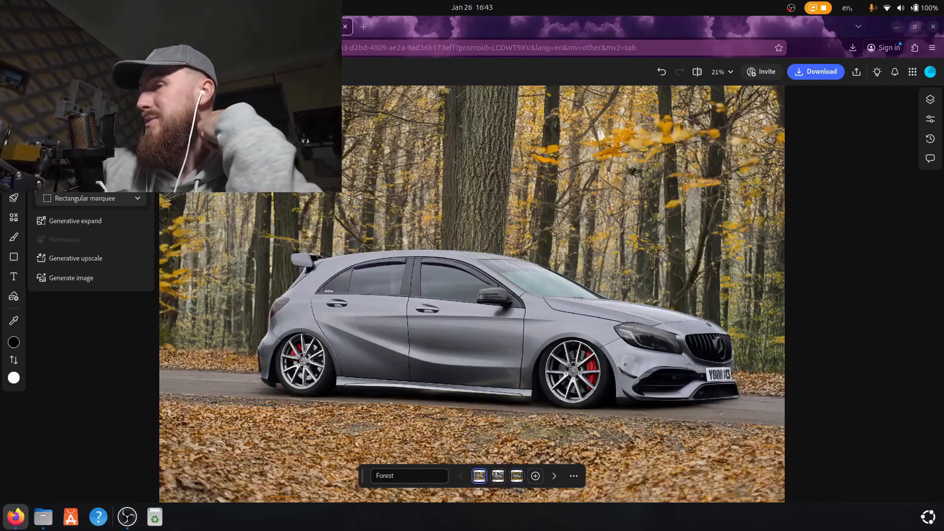
pyautogui.click(497, 476)
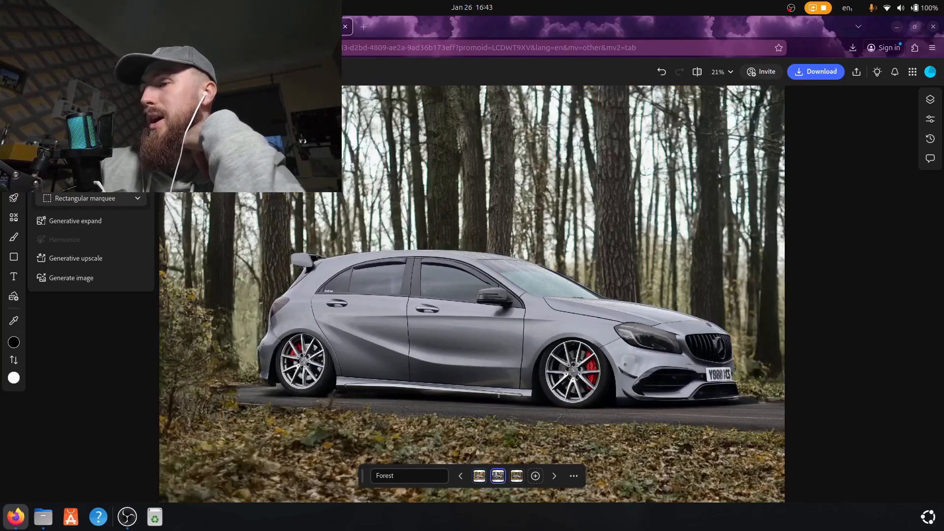
# Reposition the floating prompt bar just beneath the car and keep the rectangular marquee as the selection tool.
pyautogui.moveTo(365, 476); pyautogui.dragTo(404, 422)
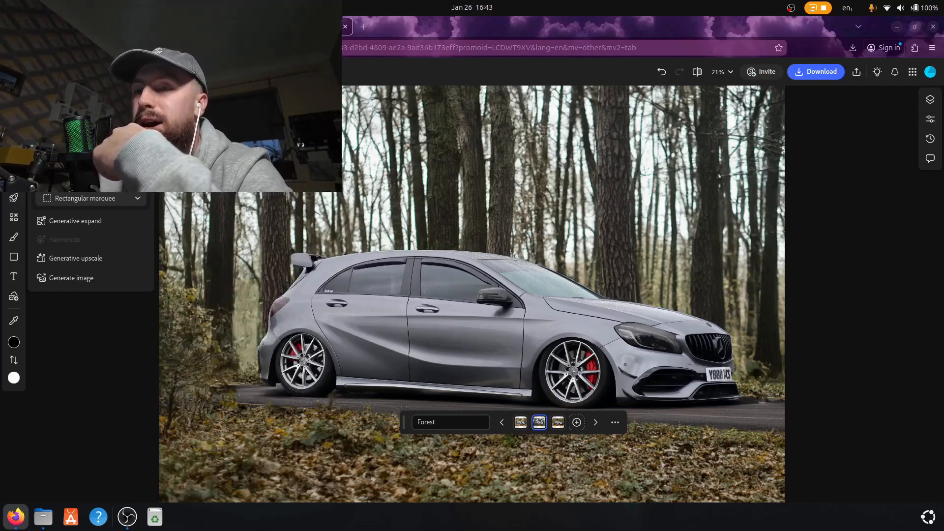
pyautogui.click(95, 205)
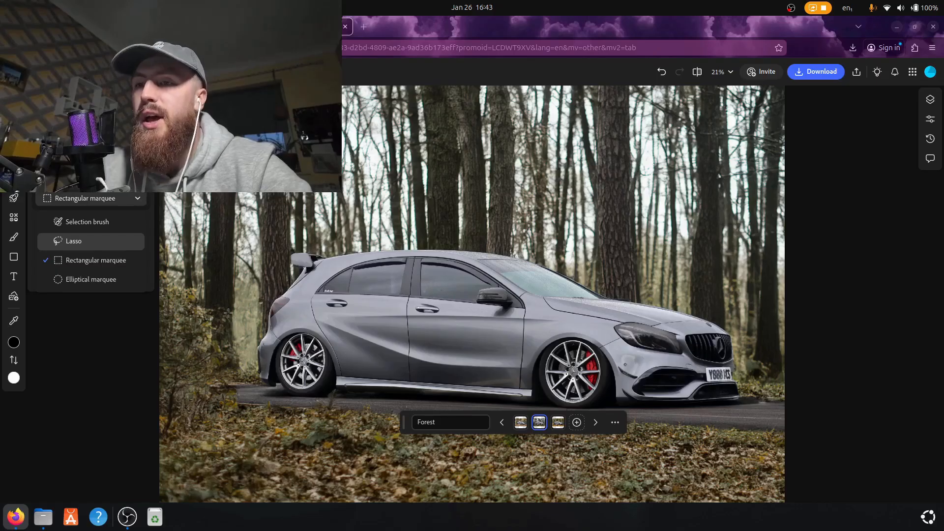
pyautogui.click(109, 199)
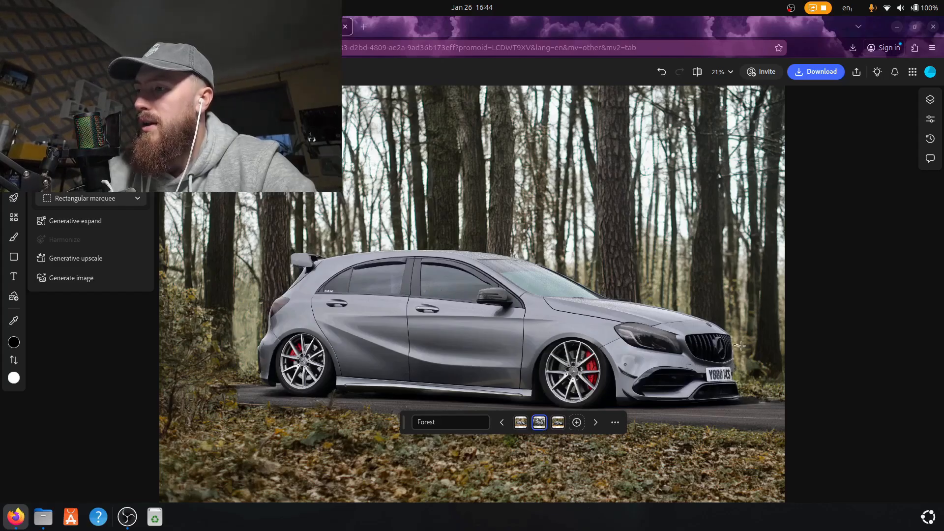
# Marquee-select the area just ahead of the car's front bumper, generatively fill it with the prompt "Fox" and show the second variation.
pyautogui.moveTo(733, 344); pyautogui.dragTo(782, 411)
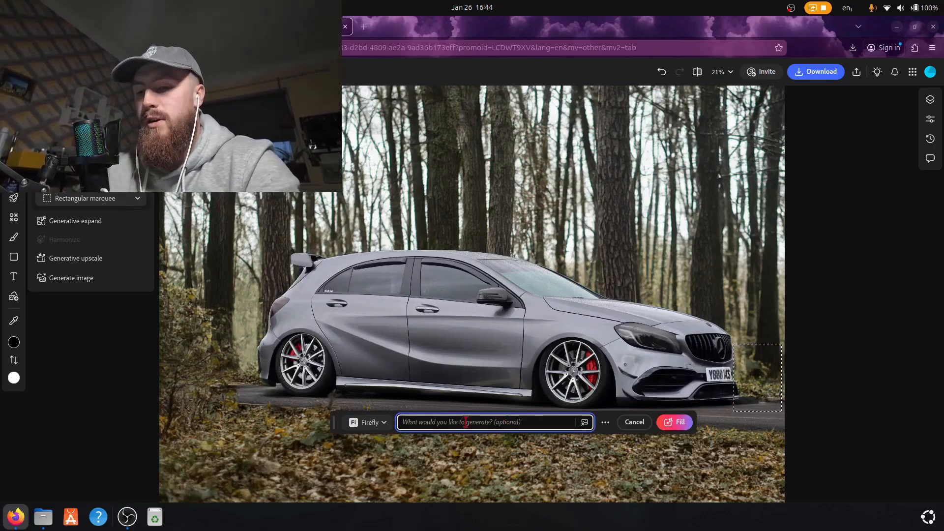
pyautogui.write('>')
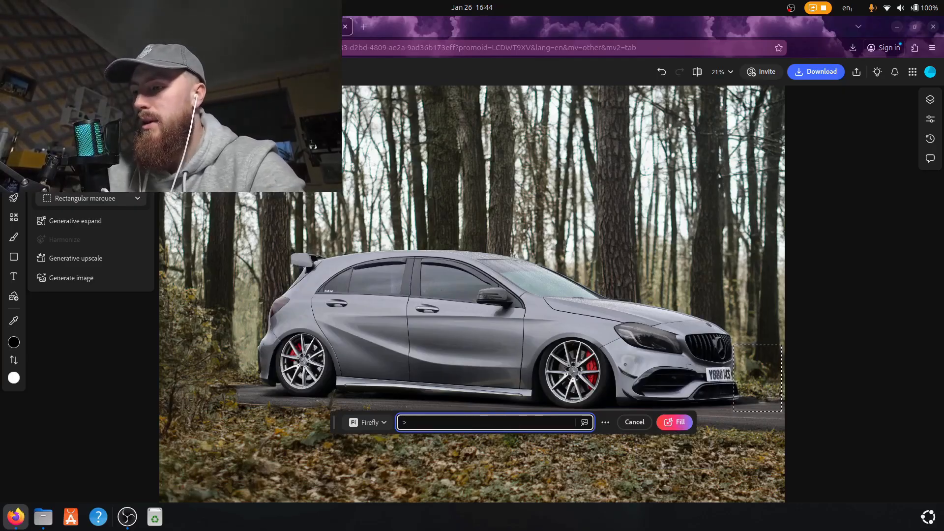
pyautogui.press('BackSpace')
pyautogui.write('F')
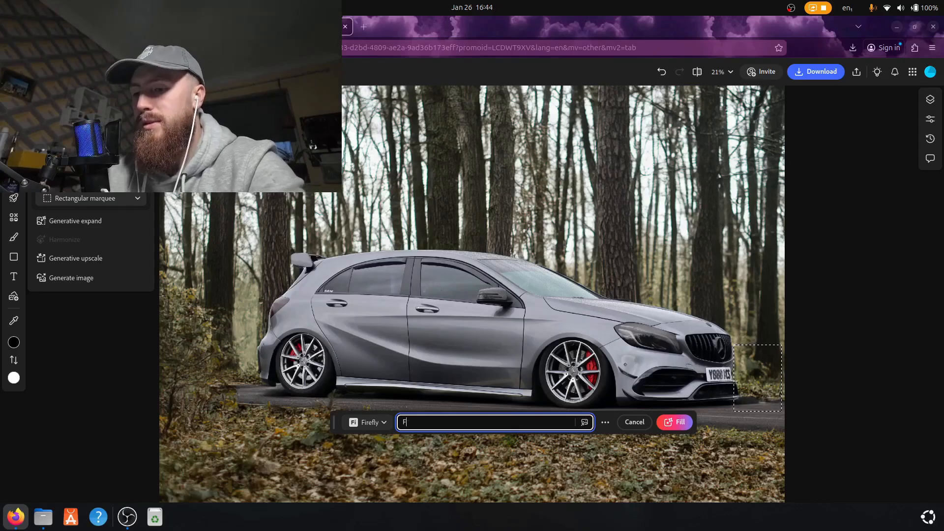
pyautogui.write('ox')
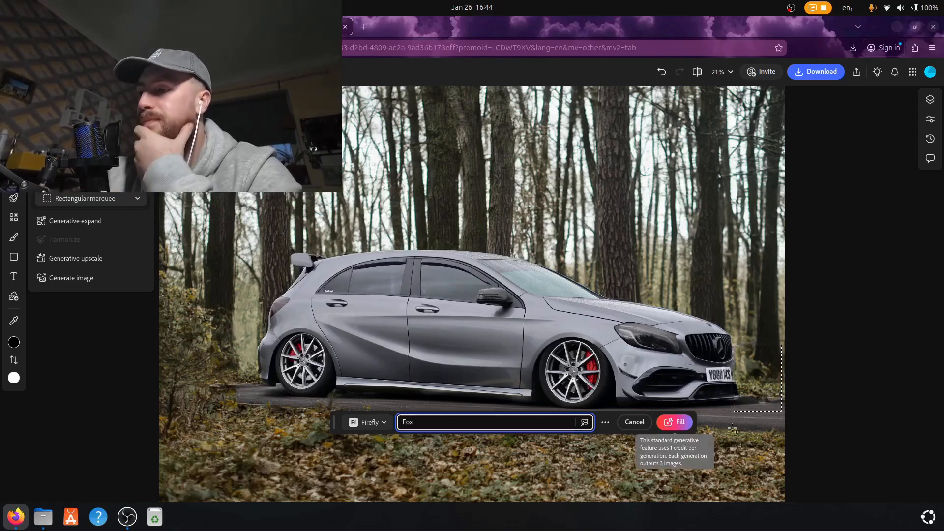
pyautogui.click(674, 421)
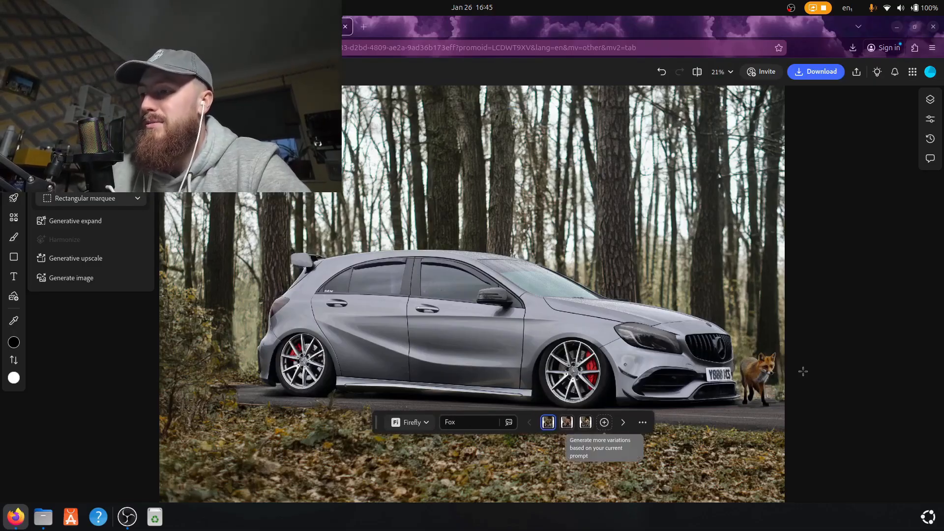
pyautogui.click(565, 427)
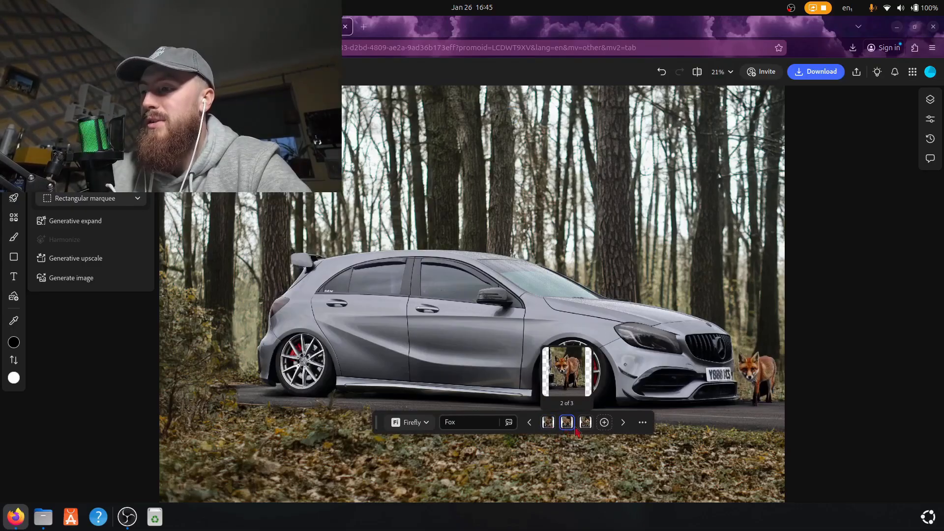
# Compare the third fox variation with the second and keep the second one.
pyautogui.click(586, 423)
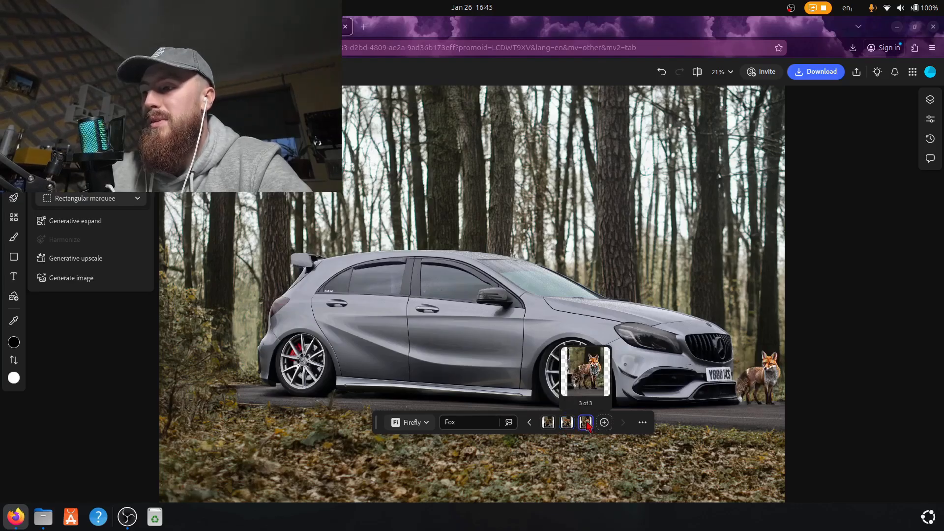
pyautogui.click(567, 424)
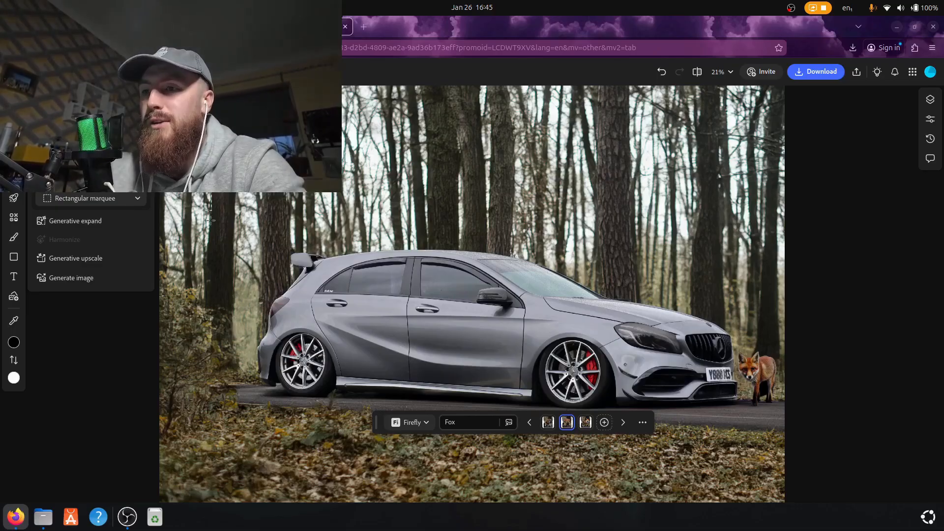
# Marquee-select a wide band above the car's roof, generatively fill it with the prompt "Birds" and view all three variations.
pyautogui.moveTo(210, 219); pyautogui.dragTo(763, 244)
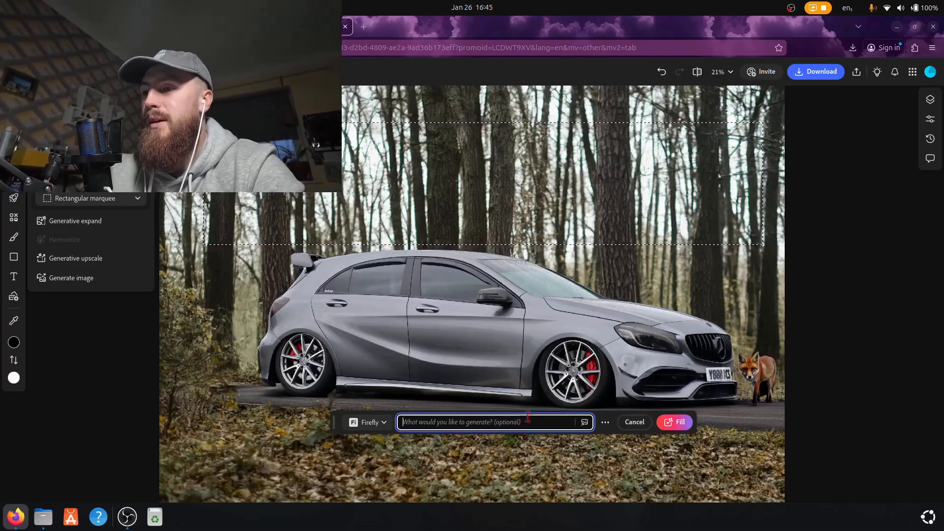
pyautogui.write('Bi')
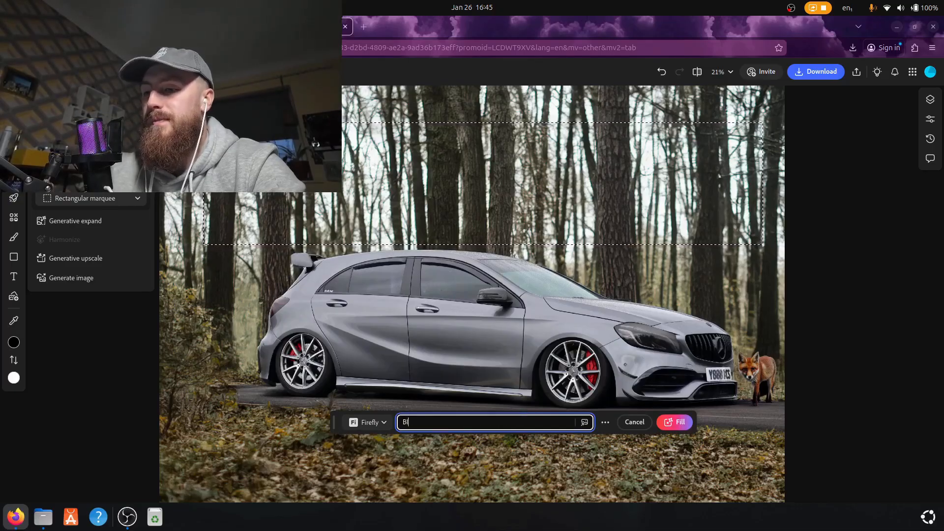
pyautogui.write('rds')
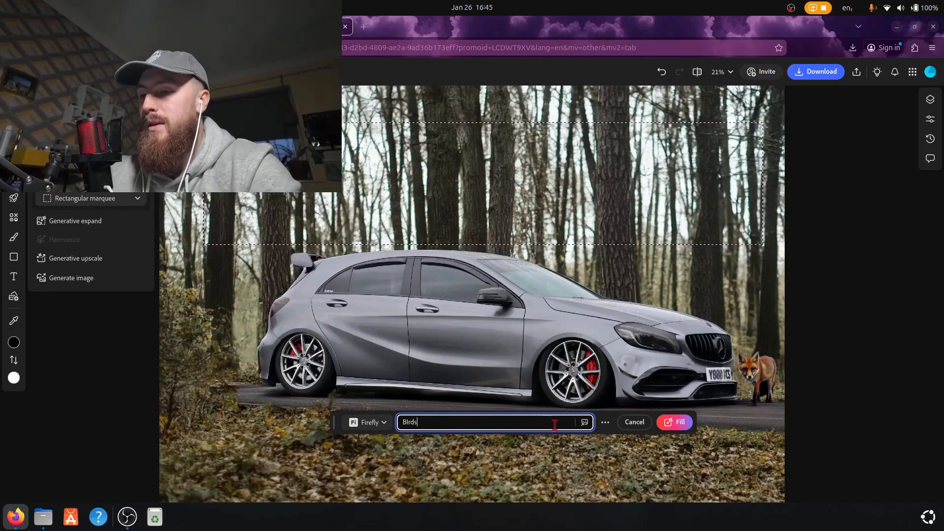
pyautogui.click(675, 422)
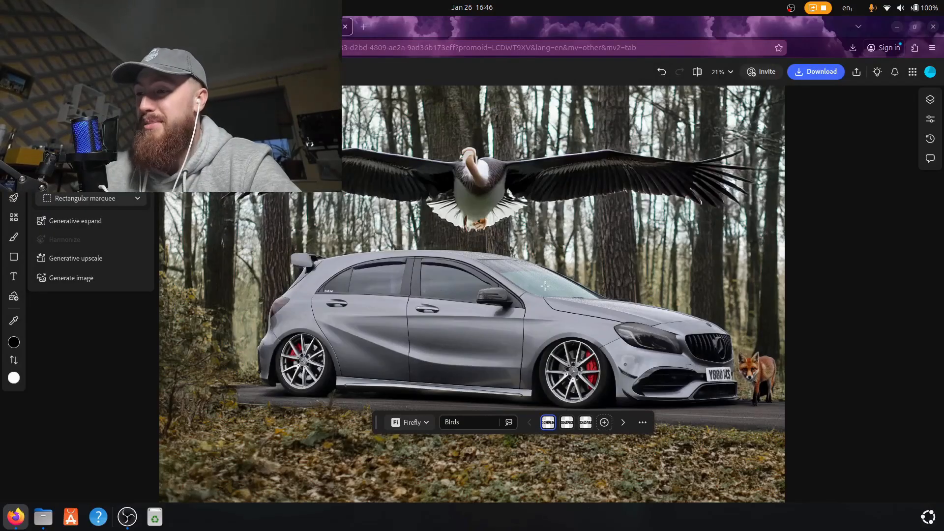
pyautogui.click(569, 425)
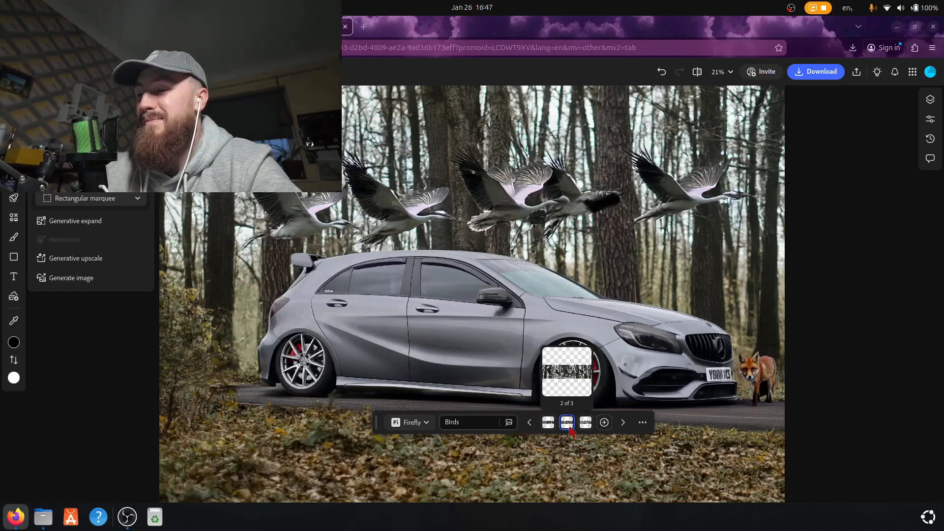
pyautogui.click(585, 423)
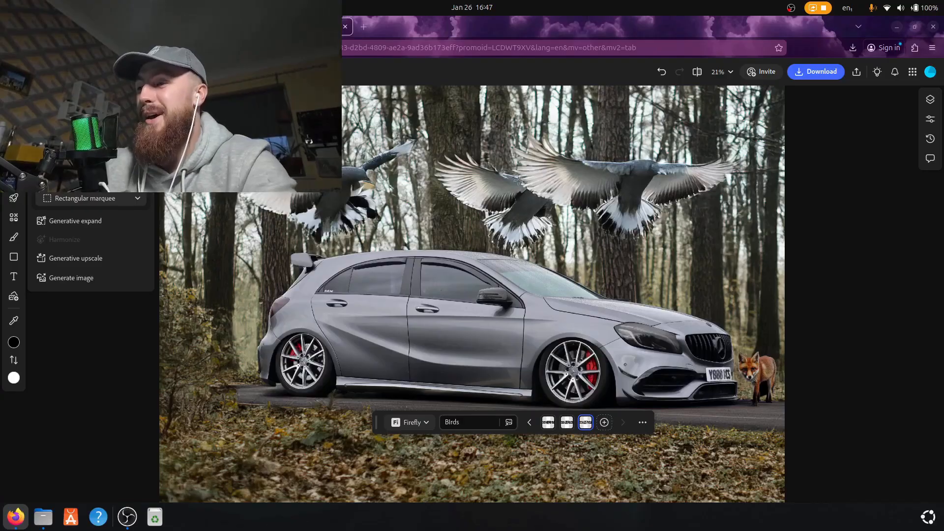
# Undo the birds fill above the car together with its variation choice and marquee selection.
pyautogui.click(661, 73)
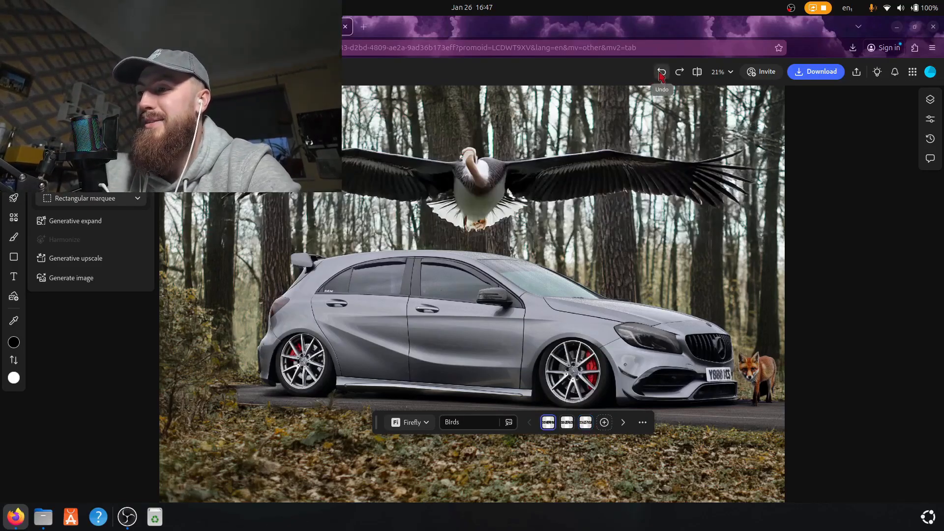
pyautogui.click(661, 73)
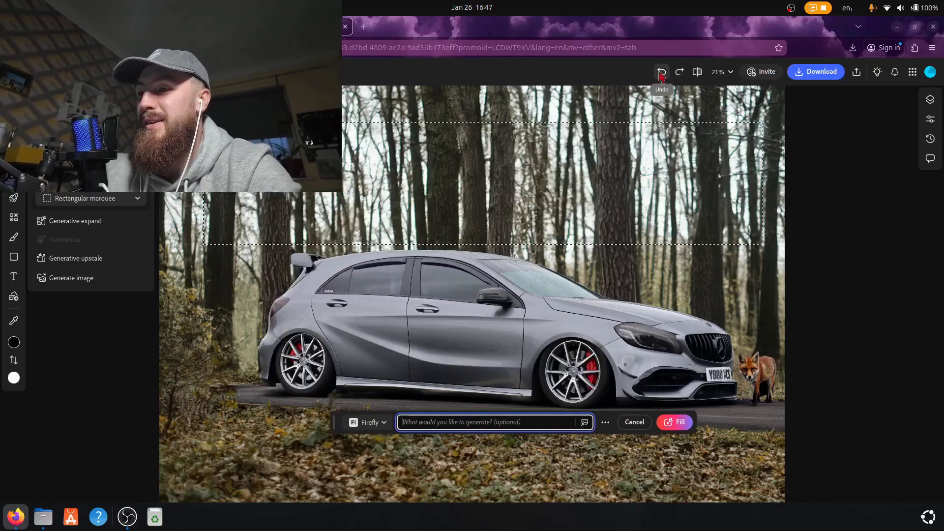
pyautogui.click(661, 73)
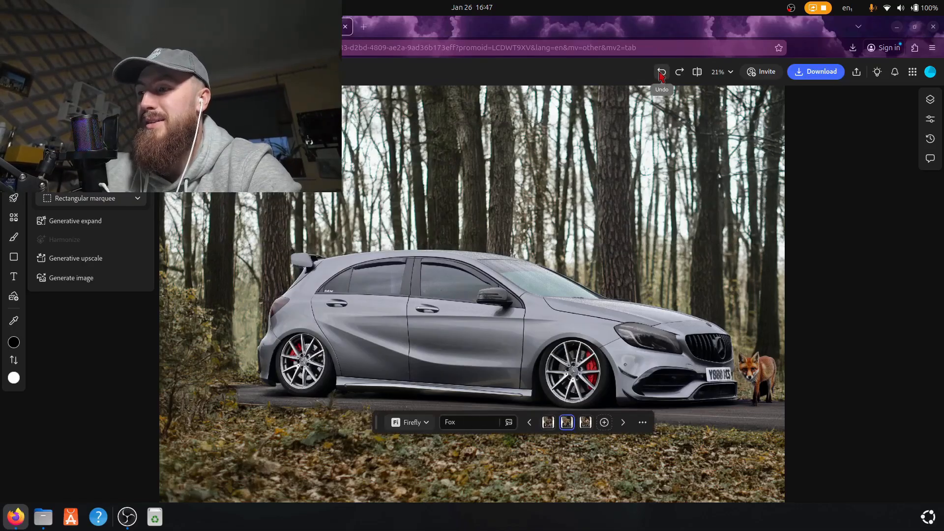
# Undo the fox fill ahead of the front bumper, including its variation choice and marquee selection.
pyautogui.click(661, 73)
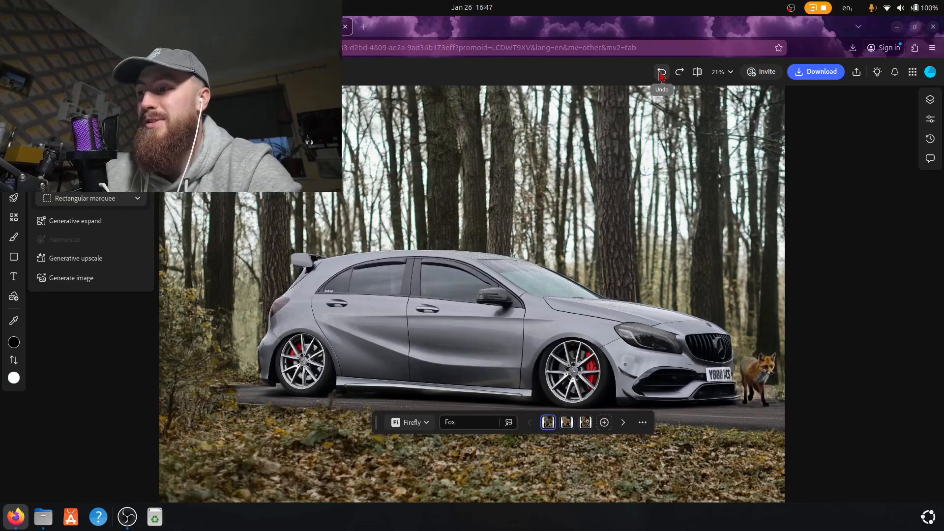
pyautogui.click(661, 73)
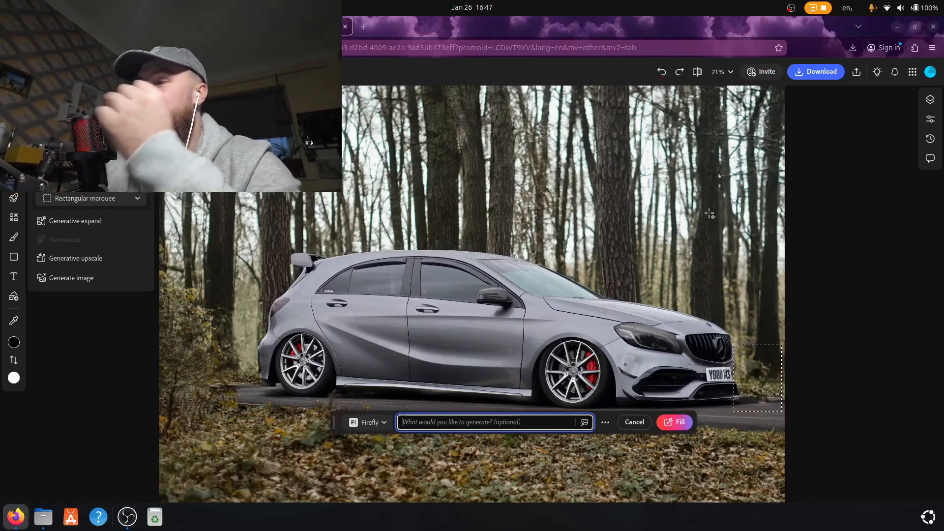
pyautogui.click(661, 74)
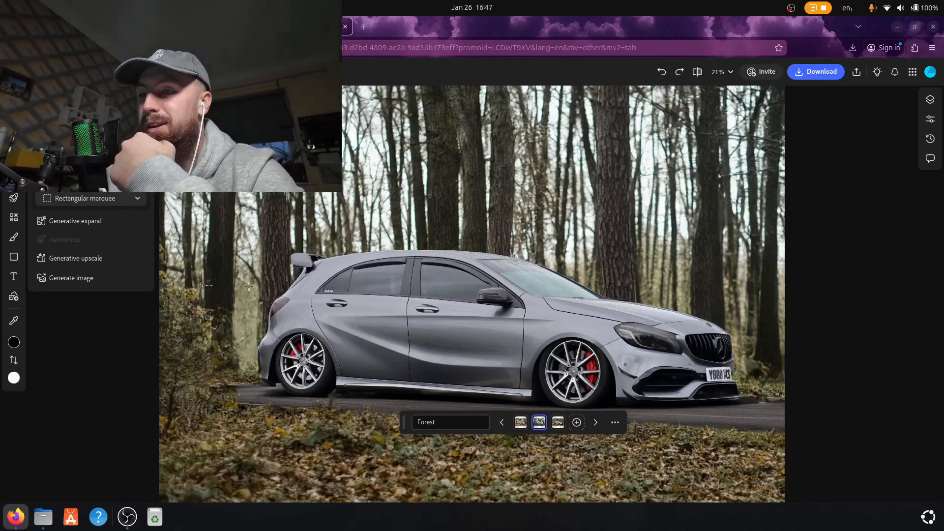
# Marquee-select the area behind the car's rear bumper, generatively fill it with the prompt "Deer" and view all three variations.
pyautogui.moveTo(249, 285); pyautogui.dragTo(274, 402)
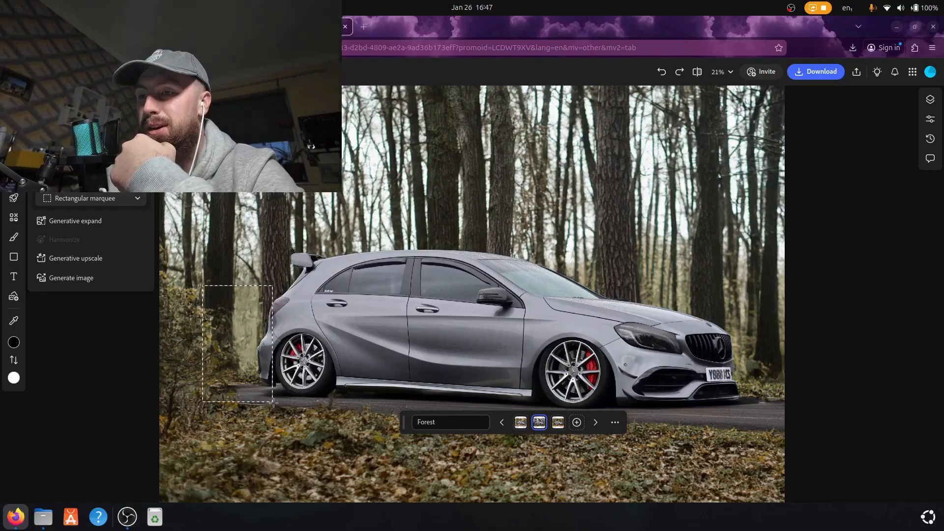
pyautogui.click(428, 419)
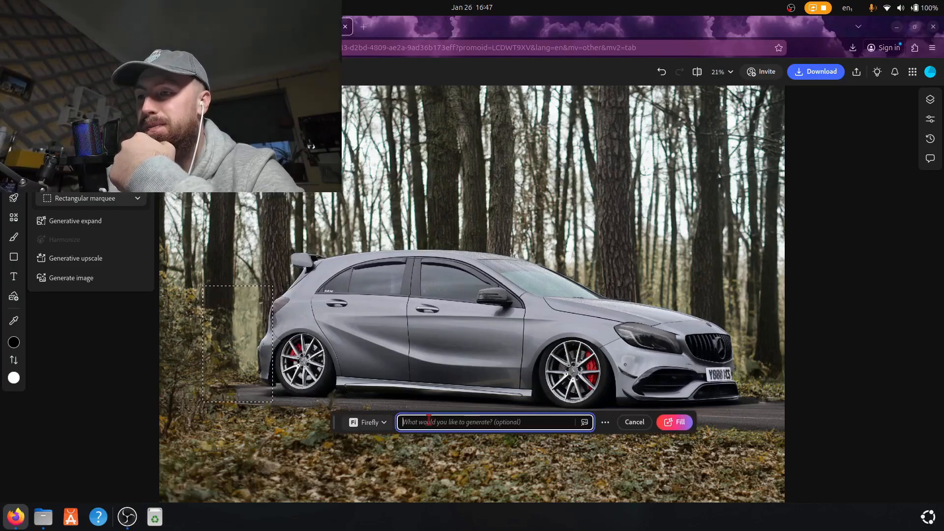
pyautogui.write('Deer')
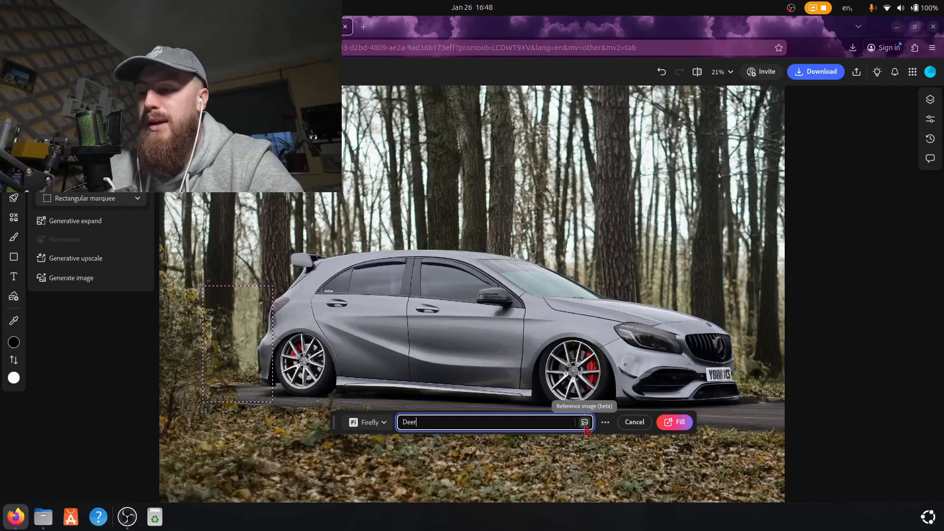
pyautogui.click(673, 423)
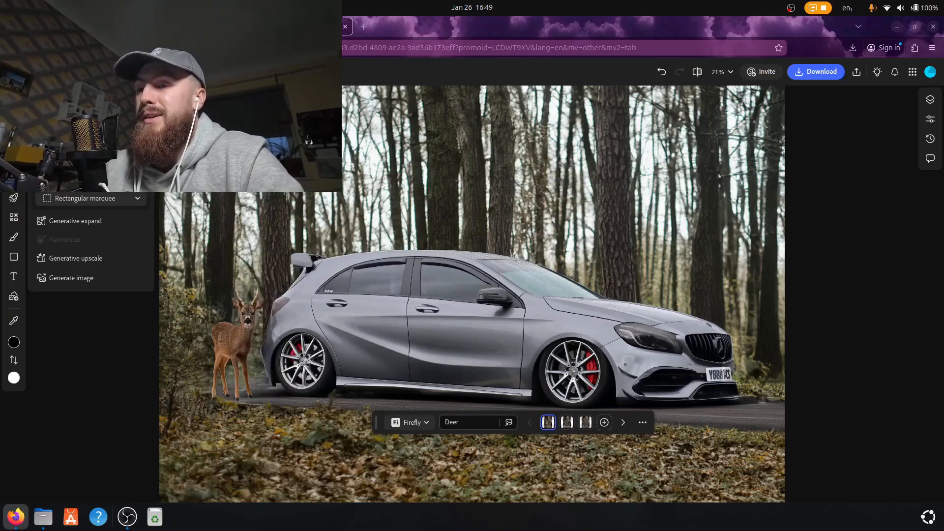
pyautogui.click(567, 423)
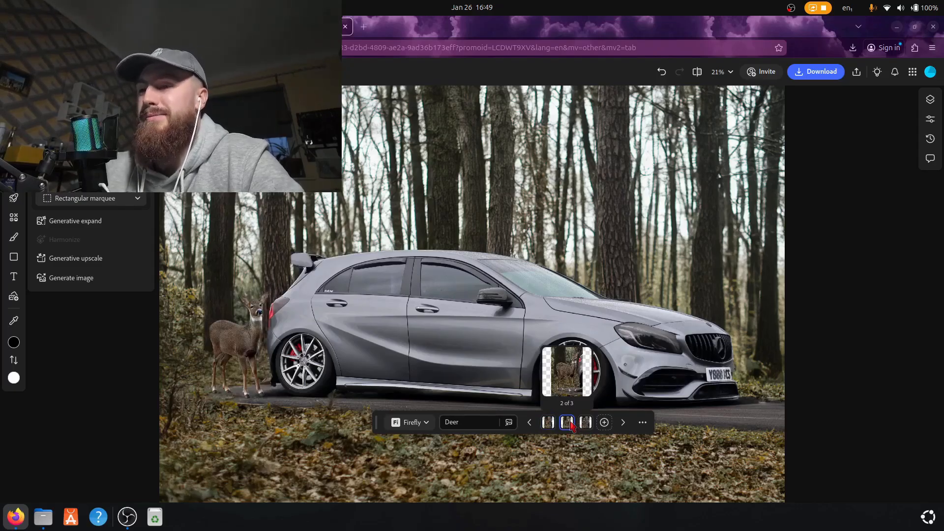
pyautogui.click(586, 423)
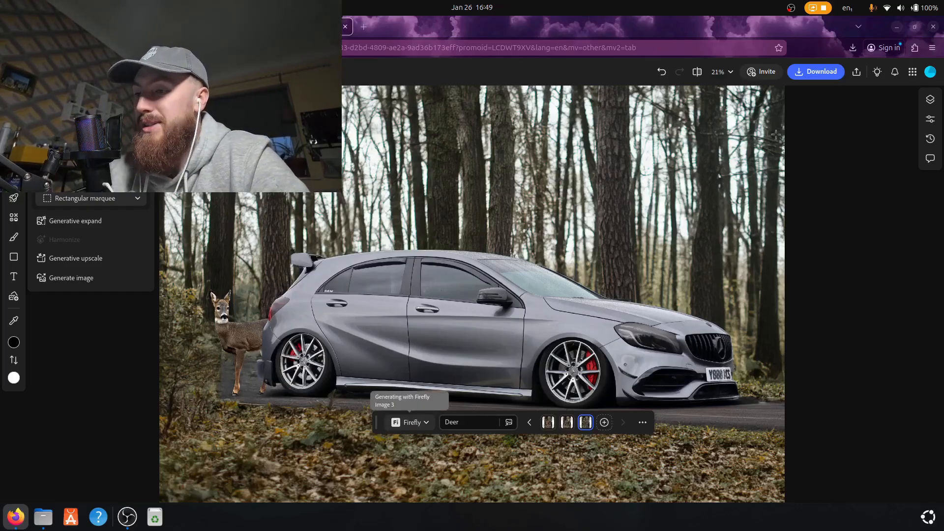
# Undo the deer fill behind the car together with its variation choice and marquee selection.
pyautogui.click(663, 73)
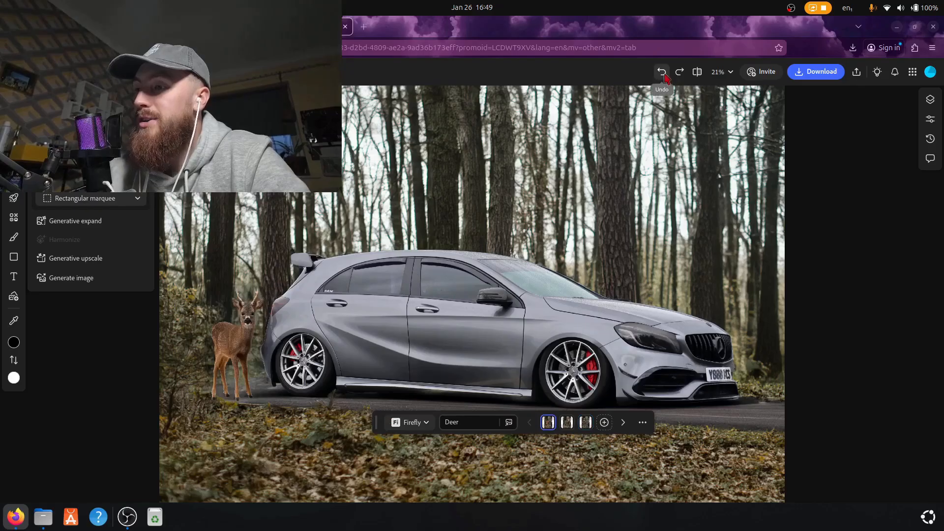
pyautogui.click(663, 73)
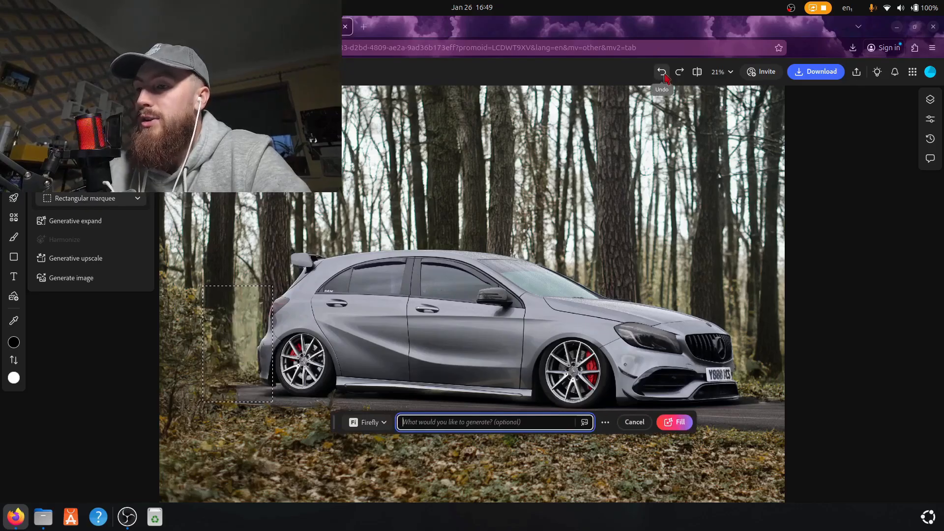
pyautogui.click(663, 74)
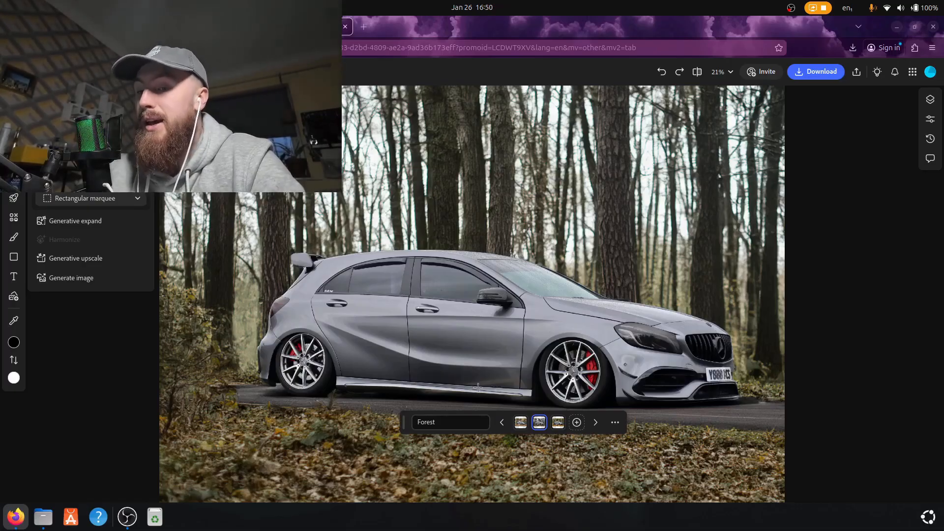
# Inspect the car's sill, wheels and ground contact up close against the forest background, and return to the whole image.
pyautogui.scroll(5, 510, 374)
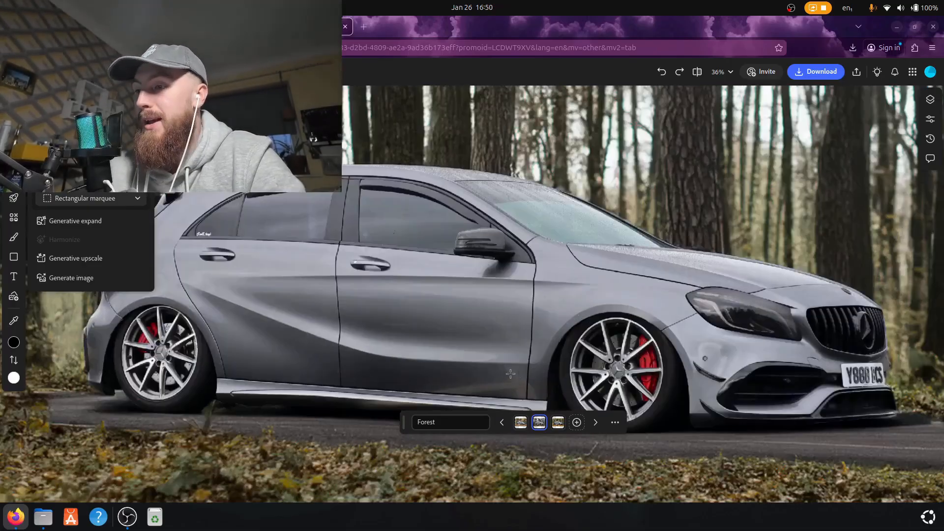
pyautogui.scroll(-4, 510, 374)
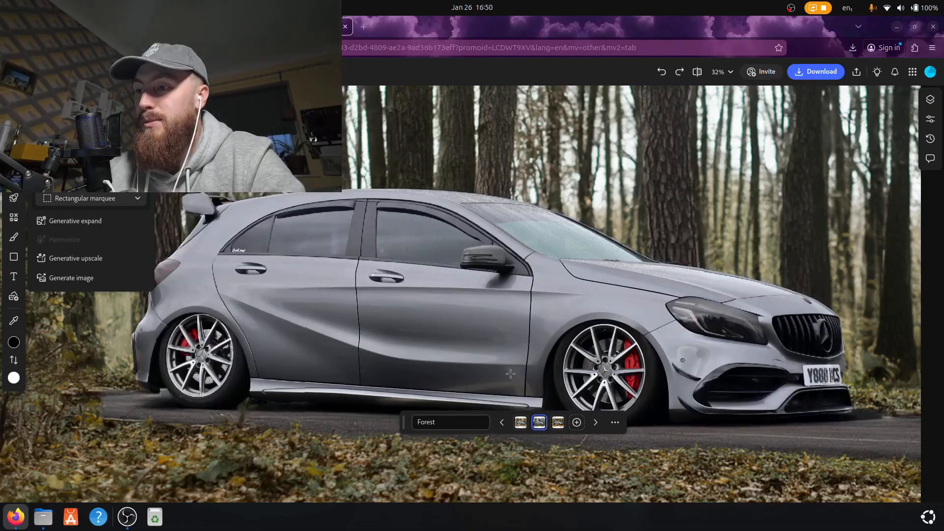
pyautogui.scroll(3, 510, 373)
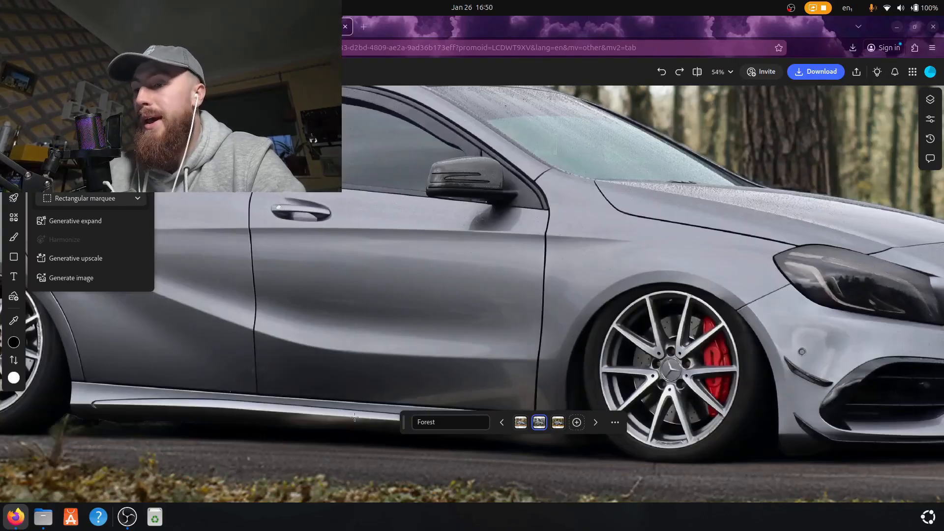
pyautogui.moveTo(526, 371)
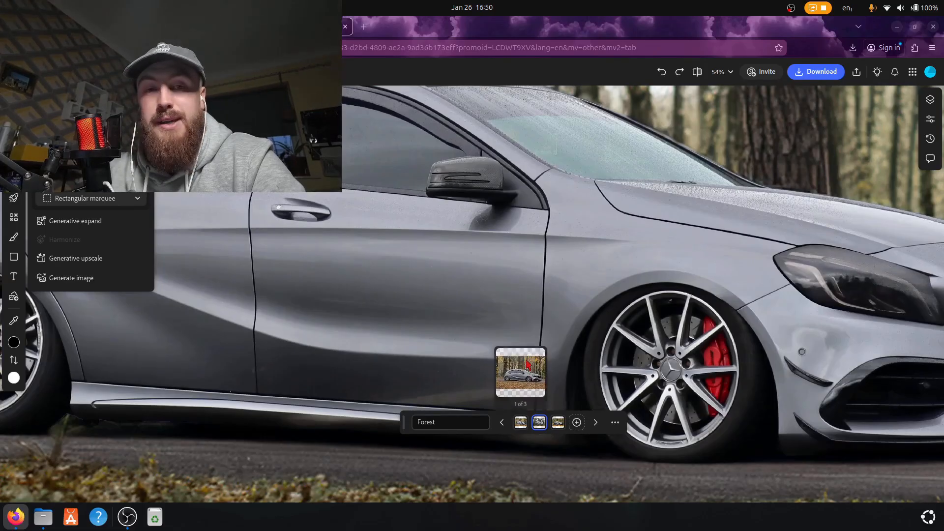
pyautogui.hotkey('ctrl', '0')
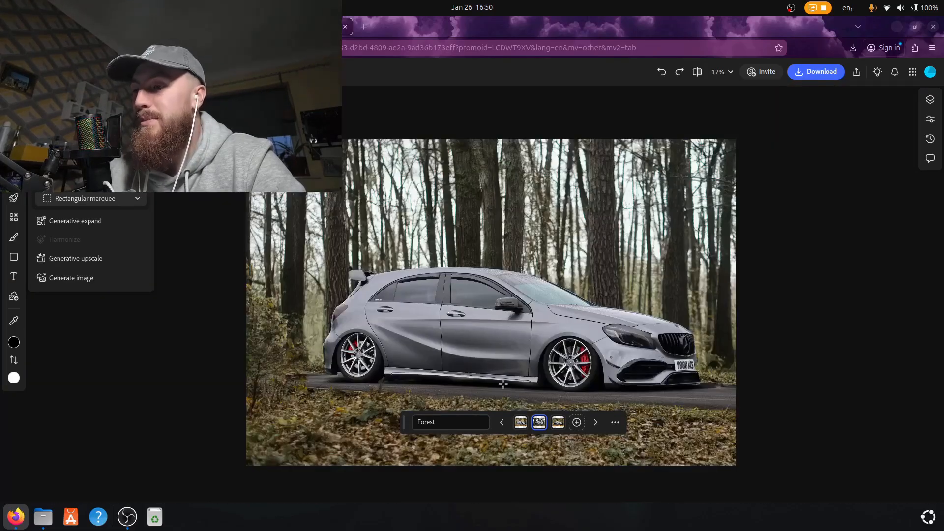